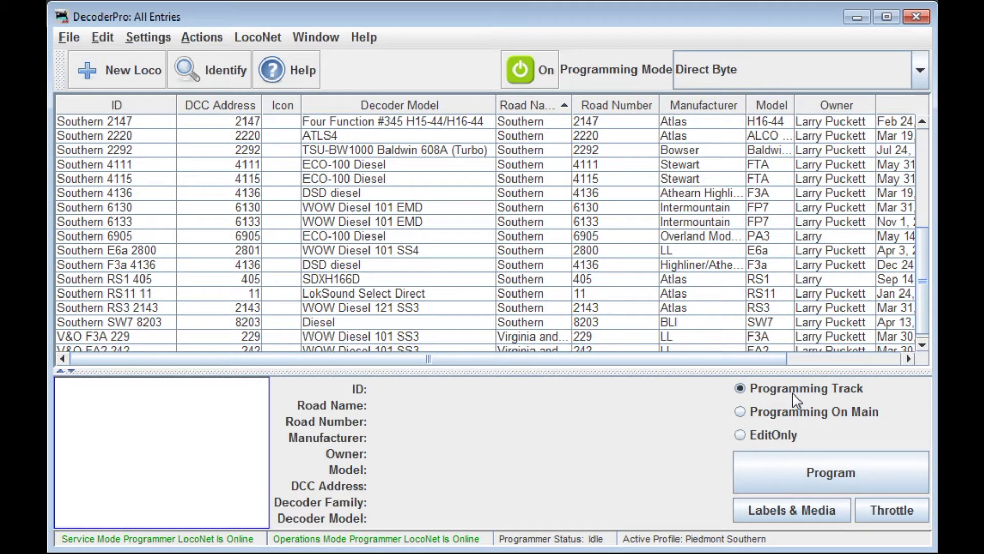
Switch between Programming On Main and EditOnly, and return to Programming Track
click(741, 411)
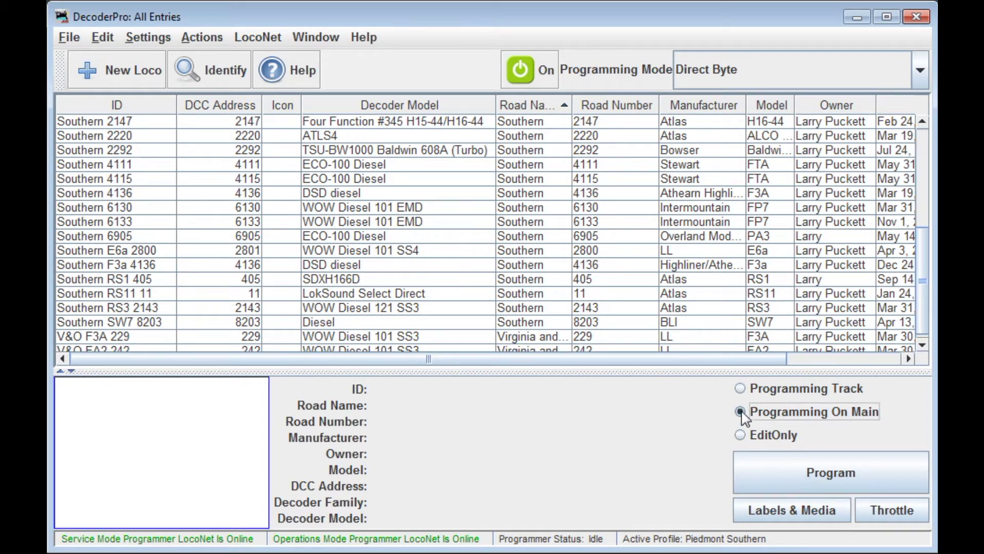
click(741, 434)
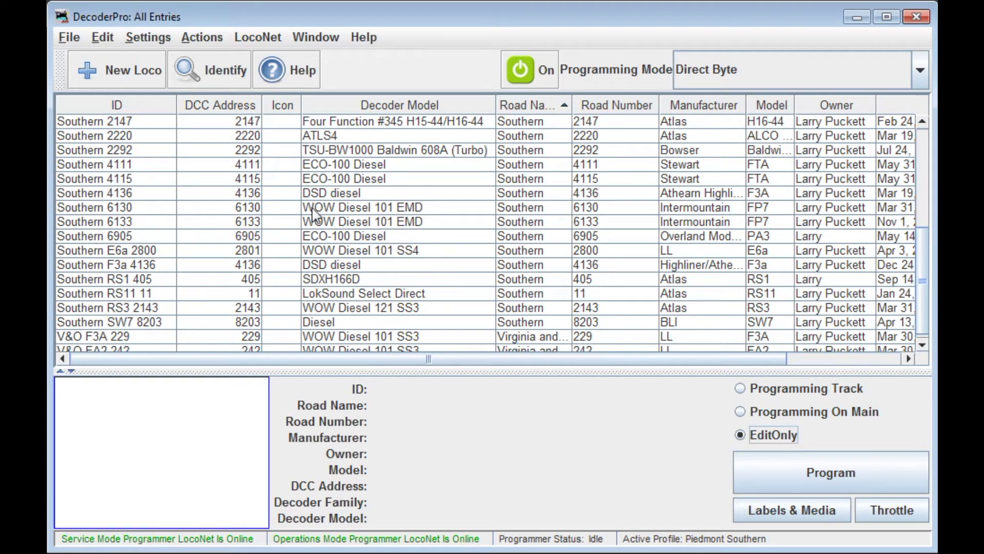
click(740, 413)
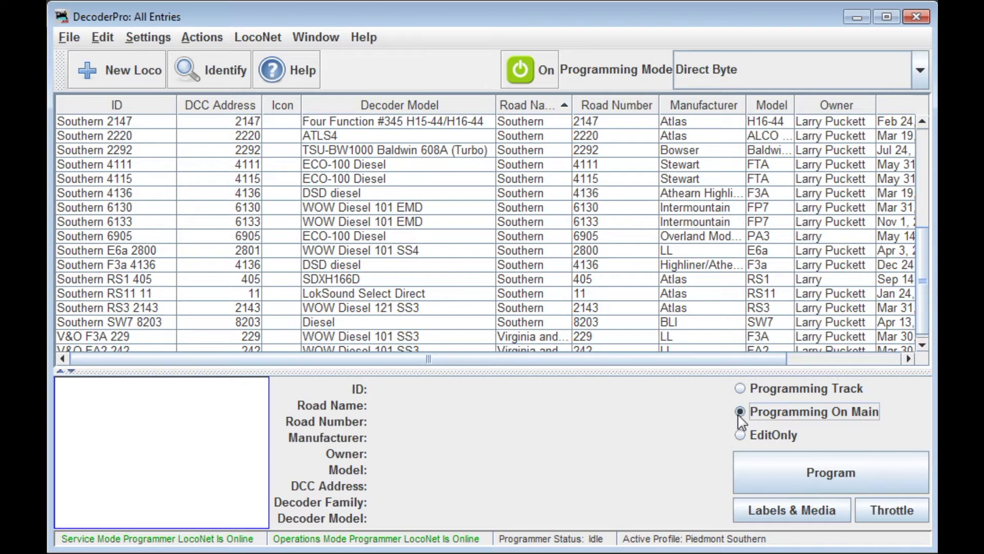
click(742, 390)
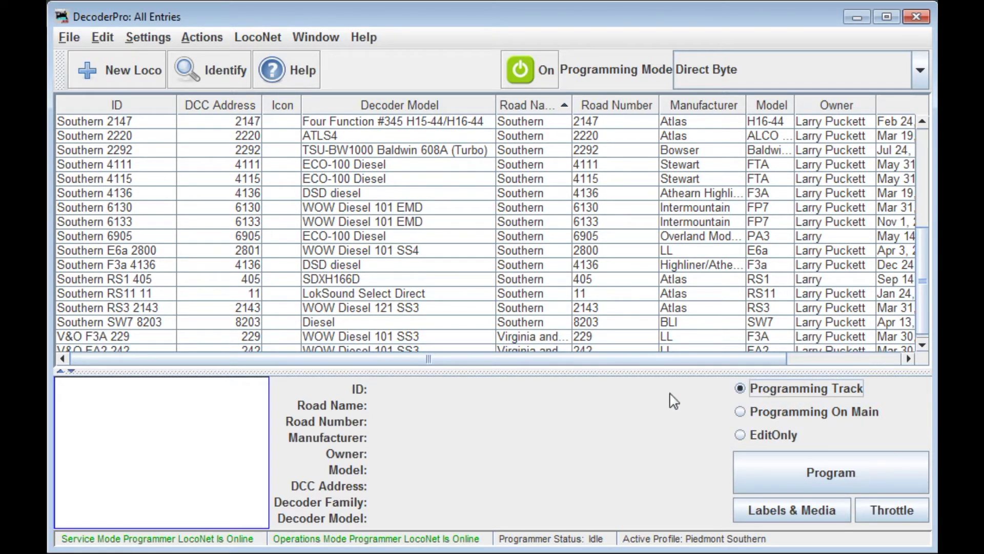
Examine the programming track choices in the settings and leave them without picking one
click(146, 38)
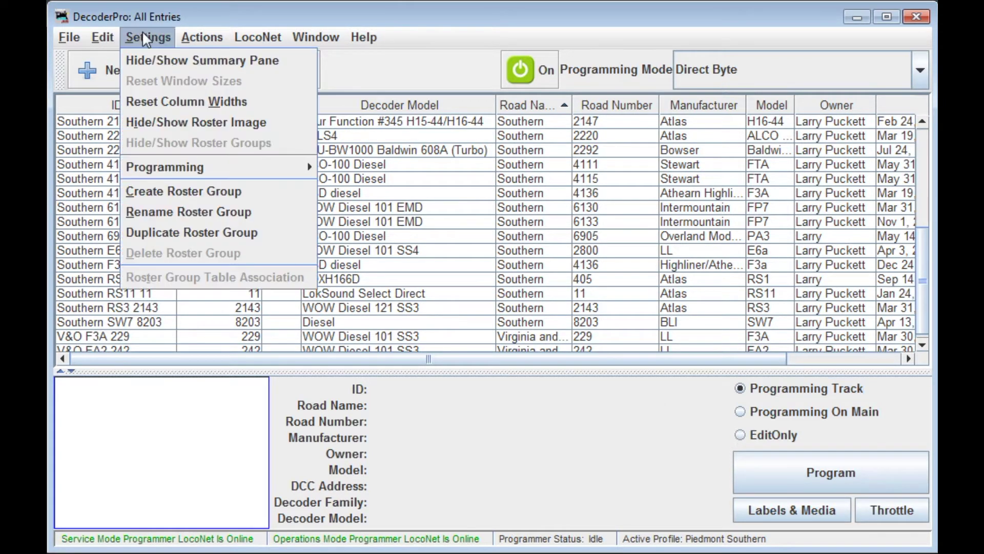
mouse_move(212, 166)
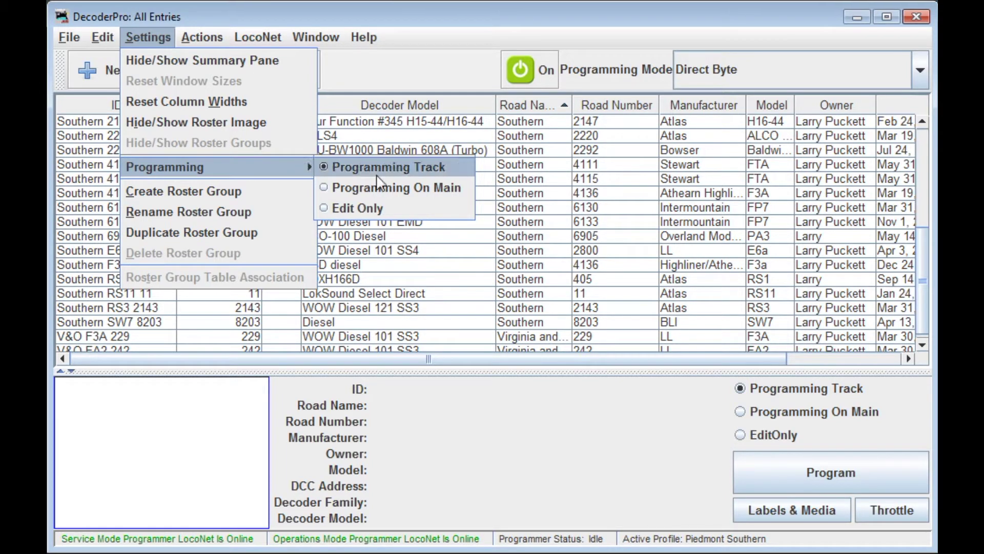
click(515, 468)
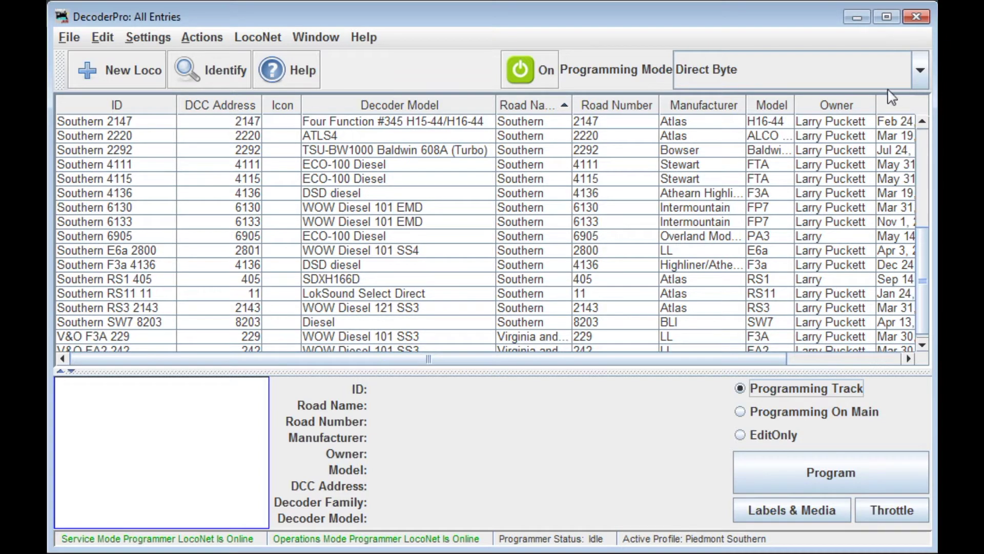
Set the programming mode to Direct Byte
click(920, 72)
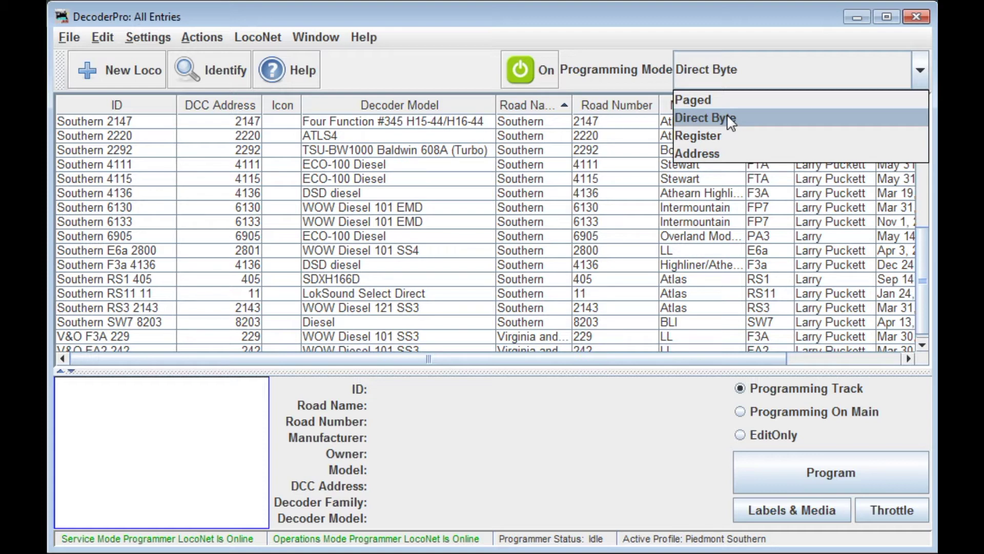
click(730, 121)
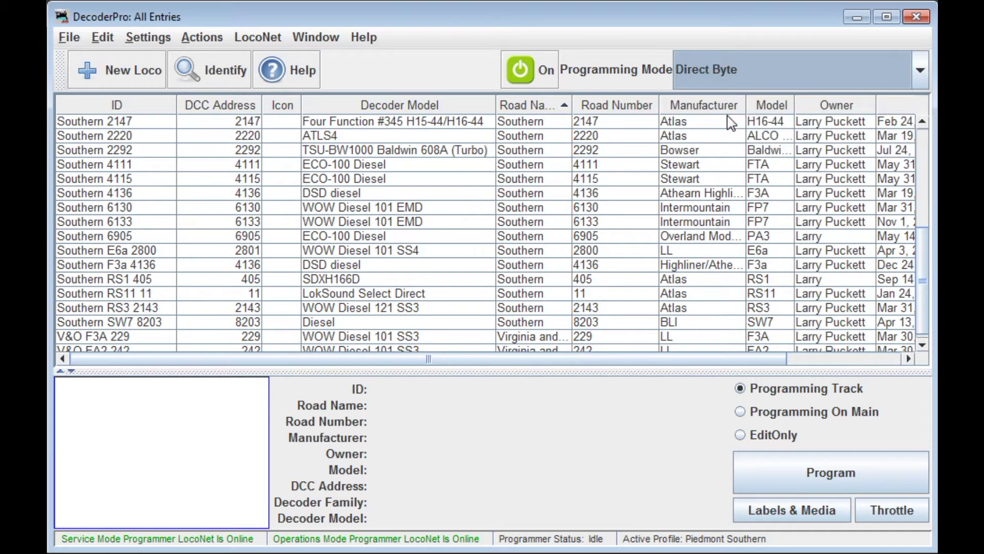
click(809, 58)
click(809, 58)
Start a new locomotive and choose the SoundTraxx ECO-100 Diesel from the Econami Diesel family as its installed decoder
click(132, 77)
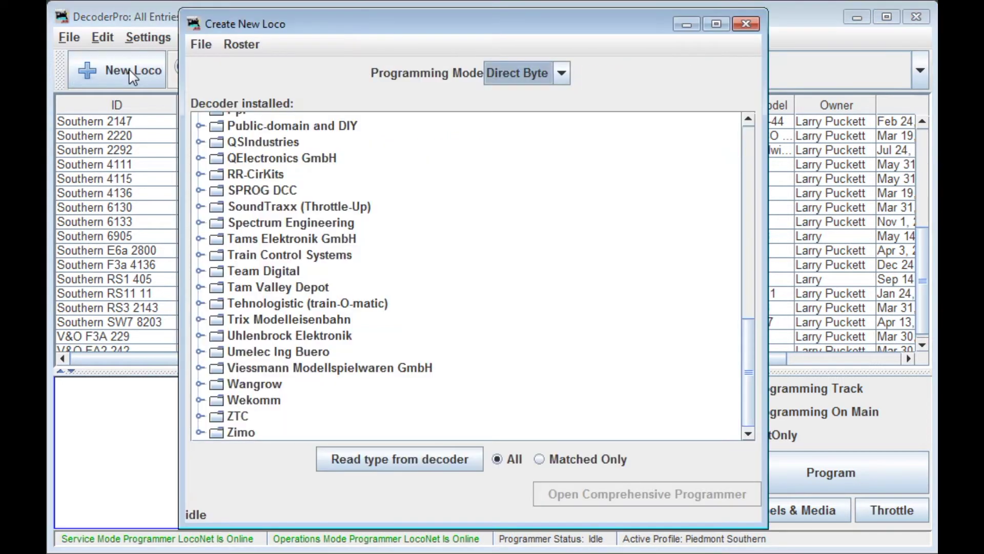
drag(373, 26, 393, 37)
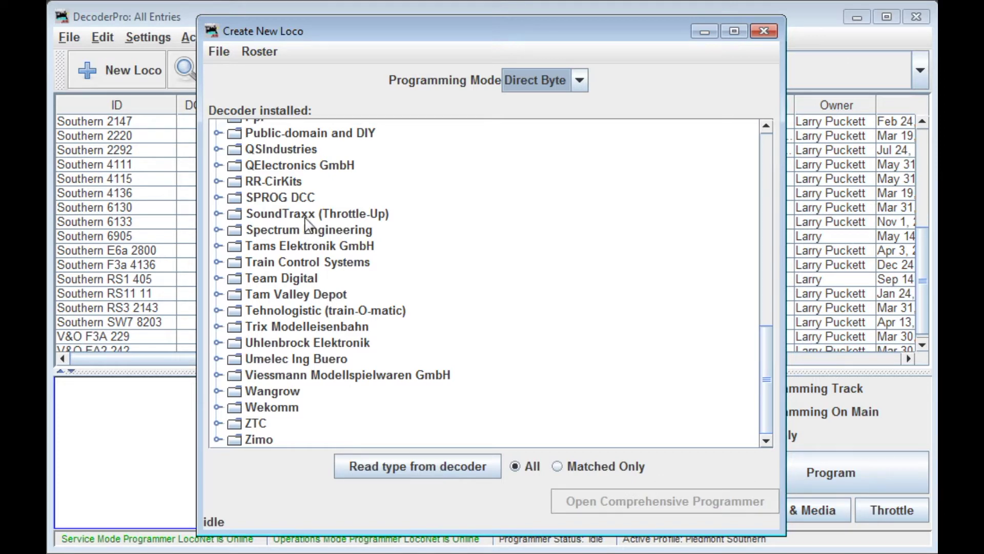
mouse_move(308, 218)
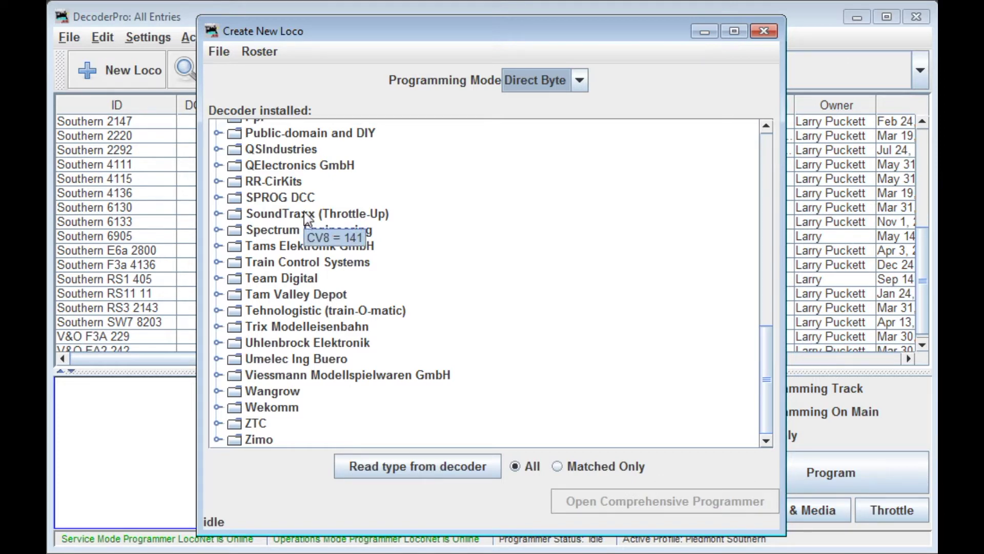
double_click(306, 214)
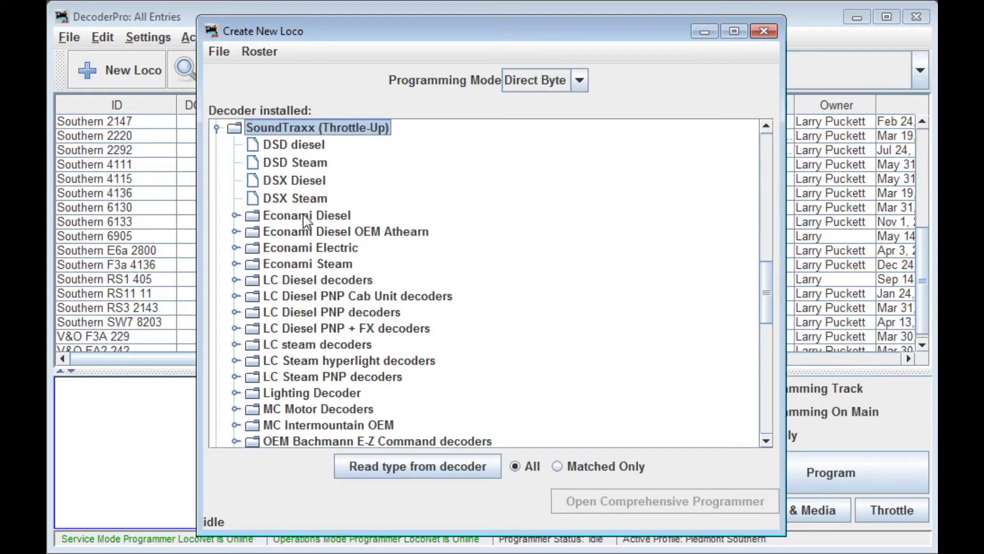
mouse_move(299, 222)
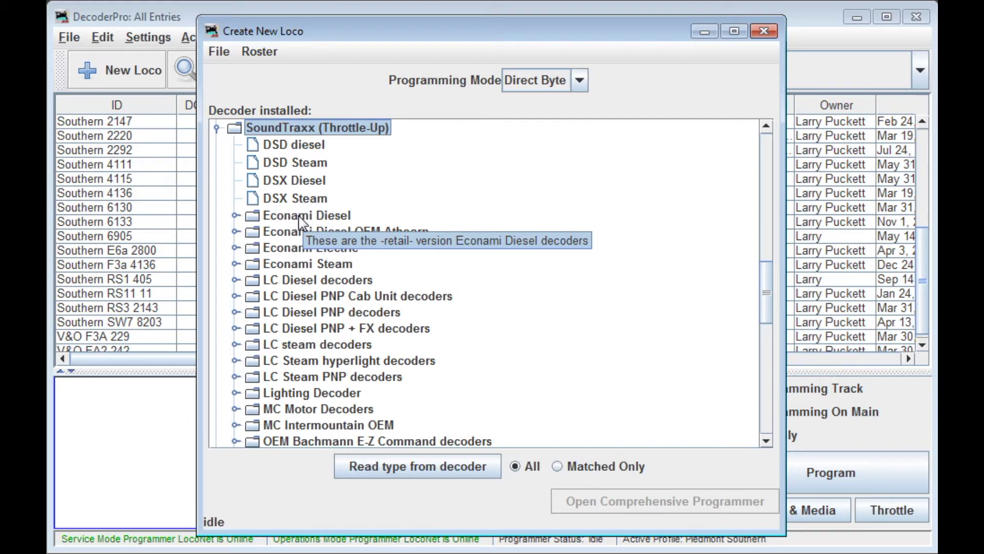
double_click(300, 219)
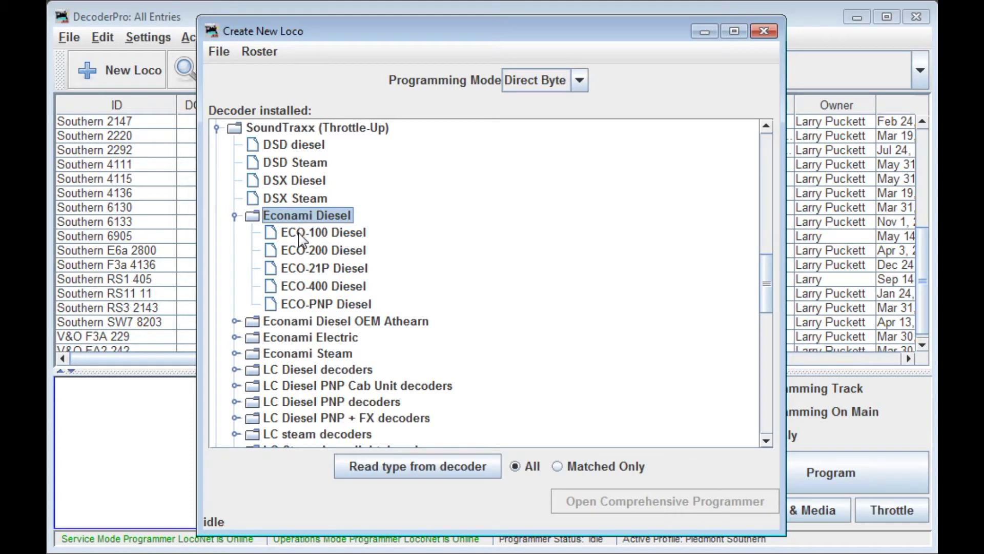
mouse_move(299, 232)
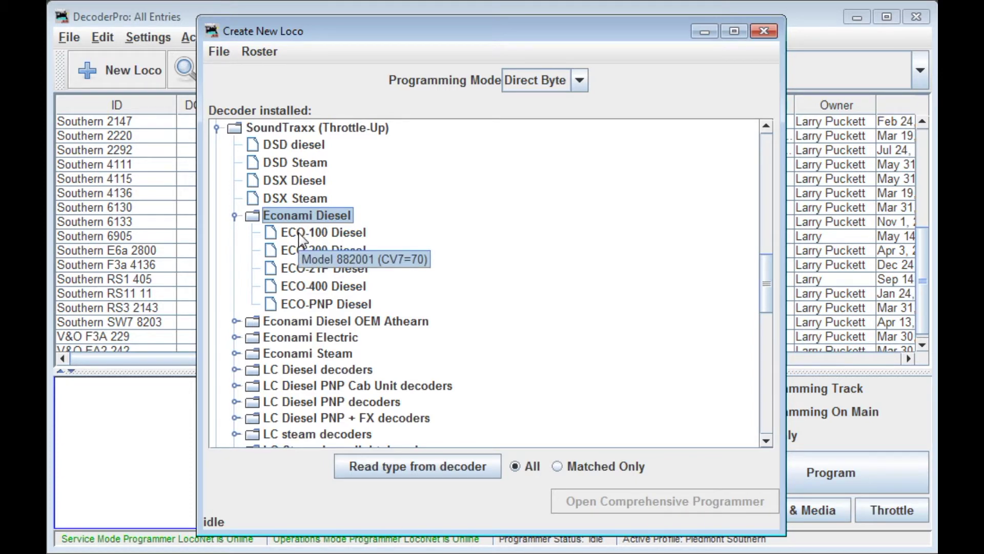
click(300, 235)
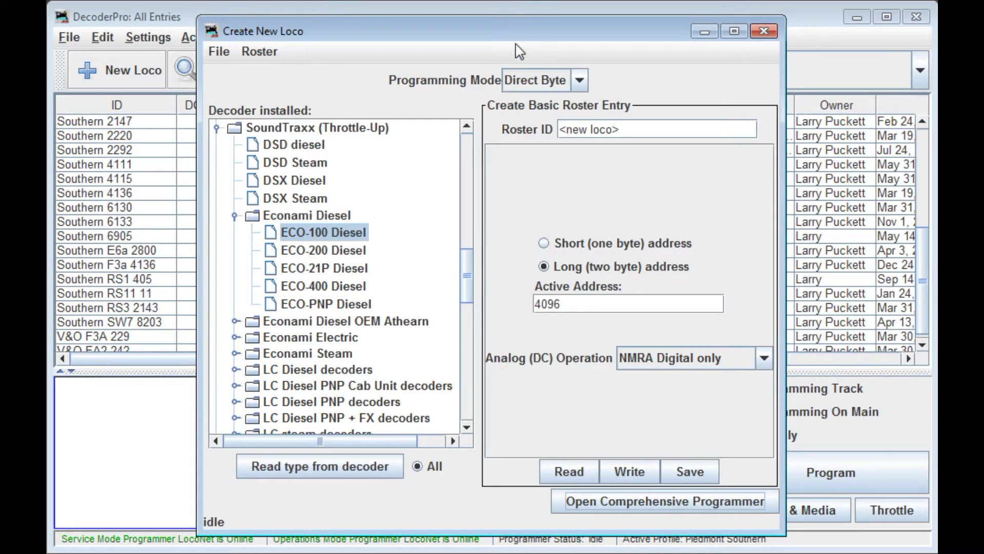
Open the comprehensive programmer for the new locomotive and bring its whole window into view
drag(513, 37, 498, 30)
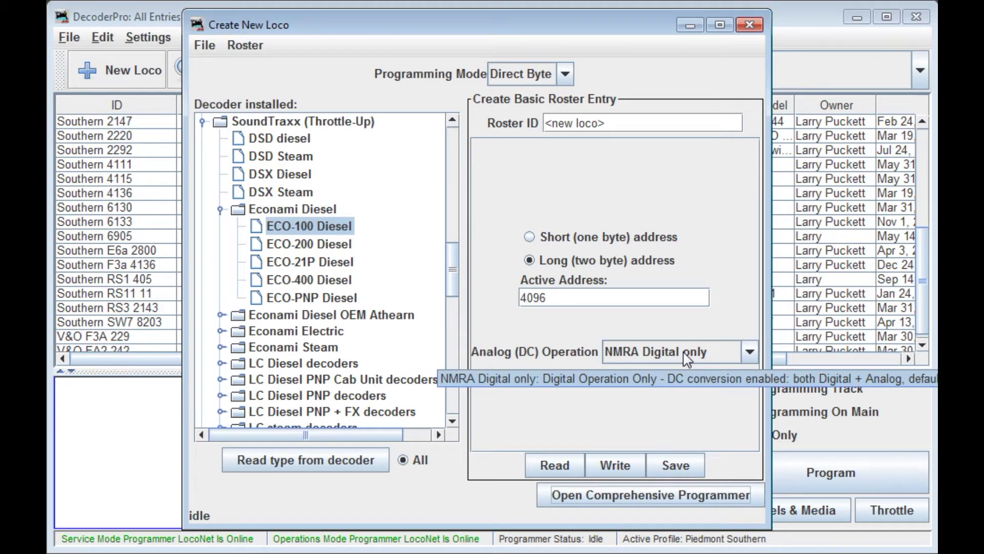
click(645, 502)
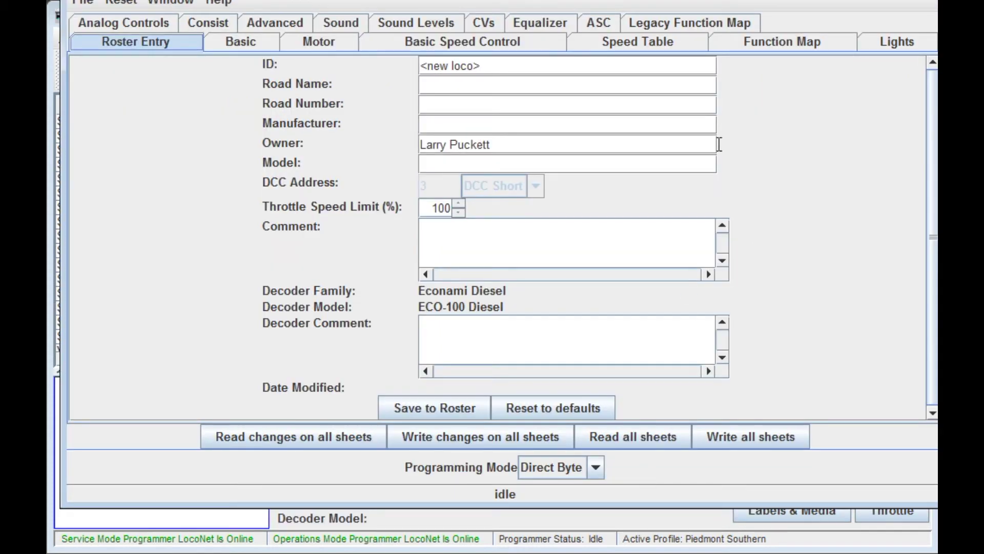
drag(752, 0, 739, 22)
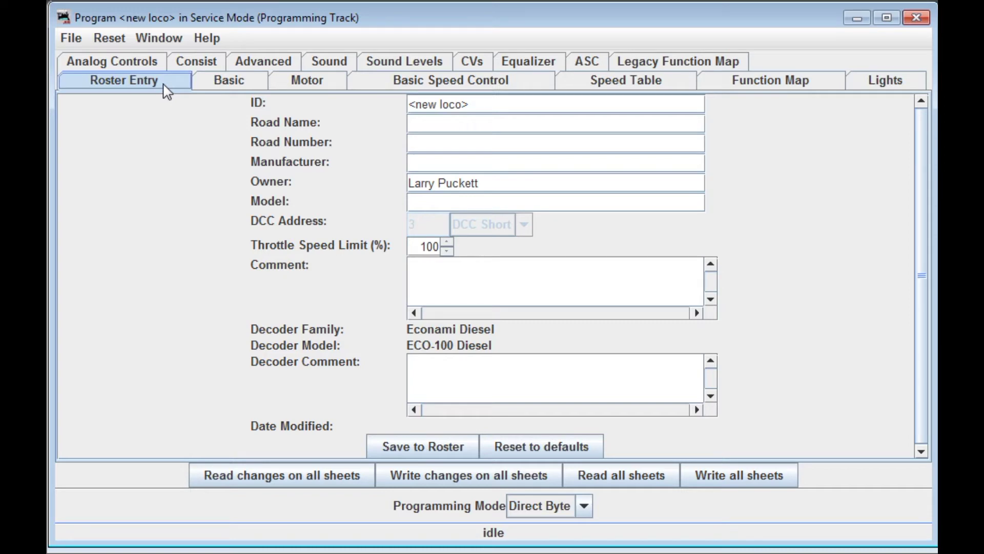
Replace the roster entry's ID with "Southern F7A 4195"
click(474, 104)
drag(474, 105, 398, 105)
text(S)
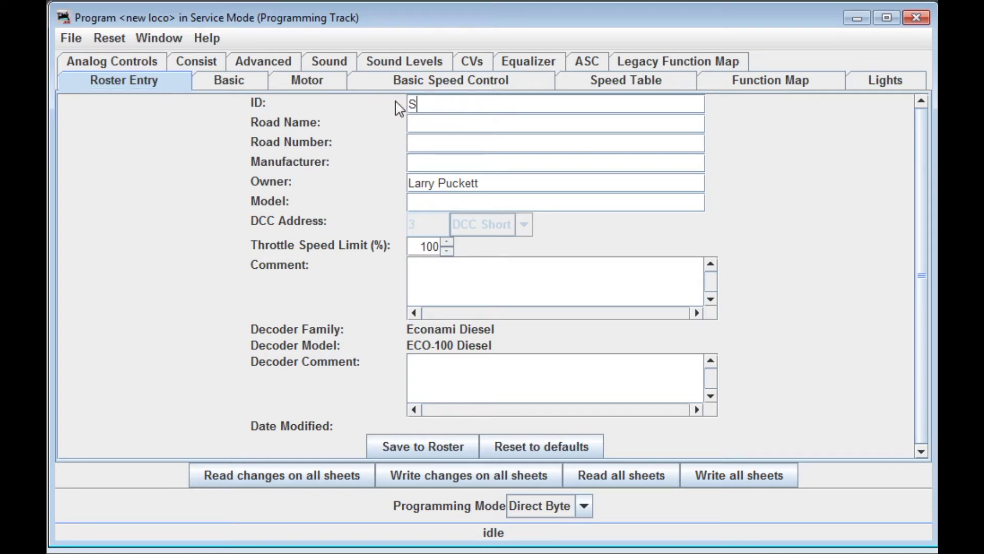
text(outhern F7A)
text(4195)
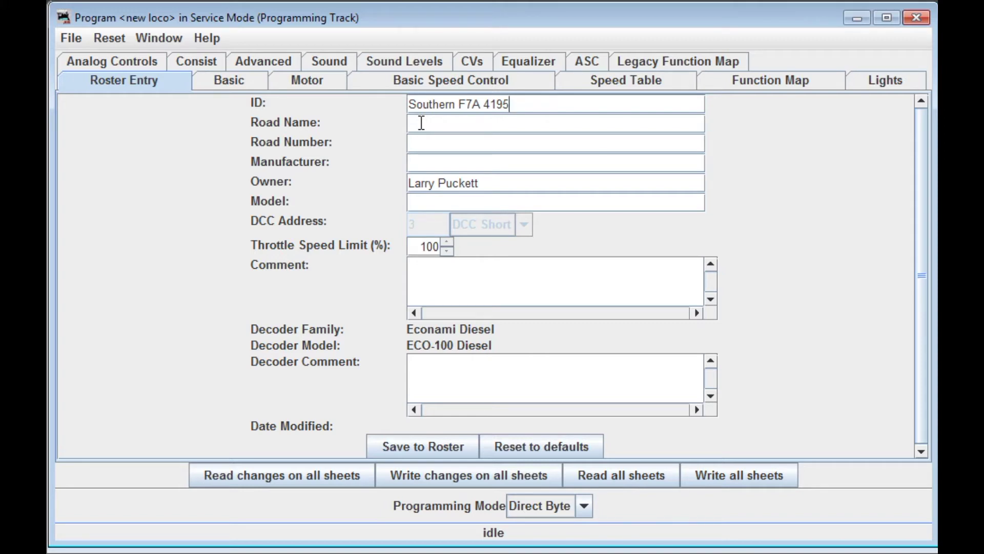
Fill in the road name Southern, the road number 4195 and the manufacturer Stewart
click(422, 123)
text(Southern)
click(432, 148)
text(4195)
click(420, 161)
text(Stewart)
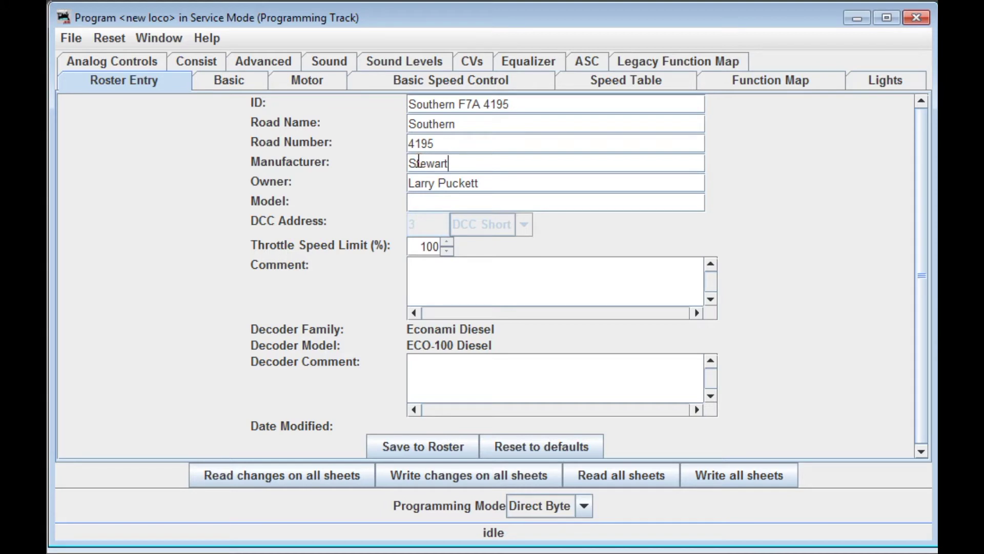
Set the locomotive's model to F7A and its throttle speed limit to 50%
click(426, 199)
text(F7A)
click(448, 250)
click(448, 250)
click(448, 250)
click(449, 250)
click(448, 250)
click(448, 250)
click(448, 250)
click(417, 249)
drag(417, 249, 440, 248)
text(50)
Add the comment "Reminder of speed limit" and save the entry to the roster
click(427, 266)
text(Reminder of)
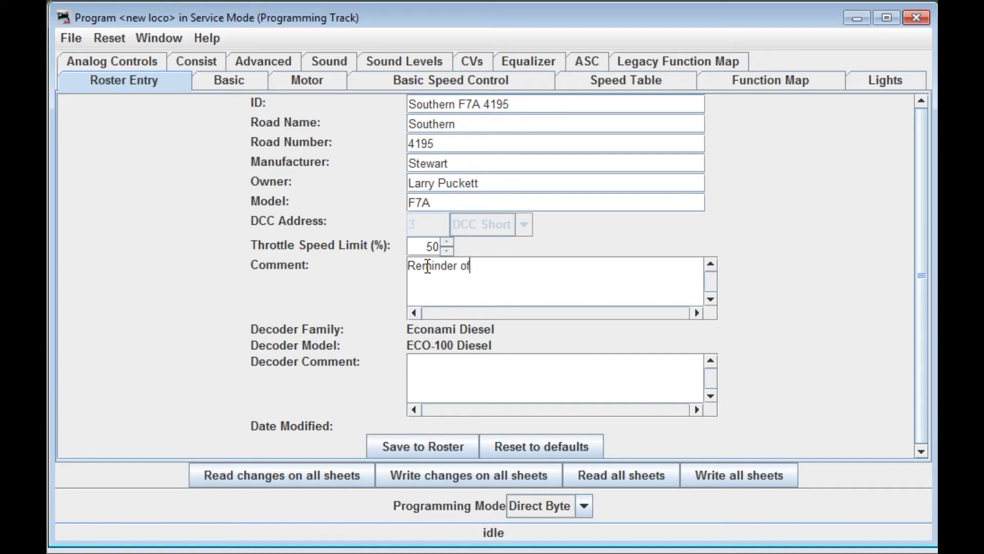
text( speed limit)
click(489, 358)
click(445, 446)
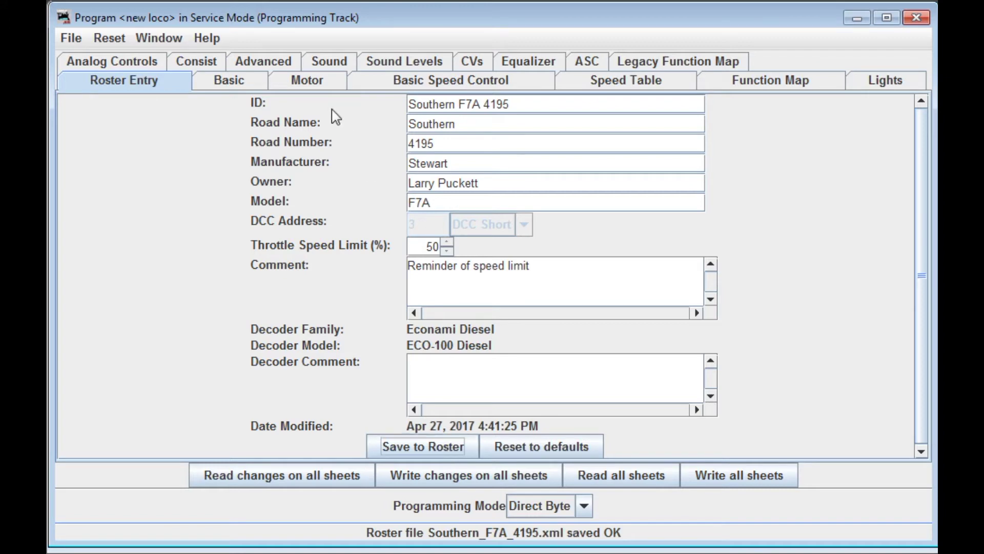
Check the new entry in the main roster list and open the locomotive's Basic settings in the programmer
double_click(326, 20)
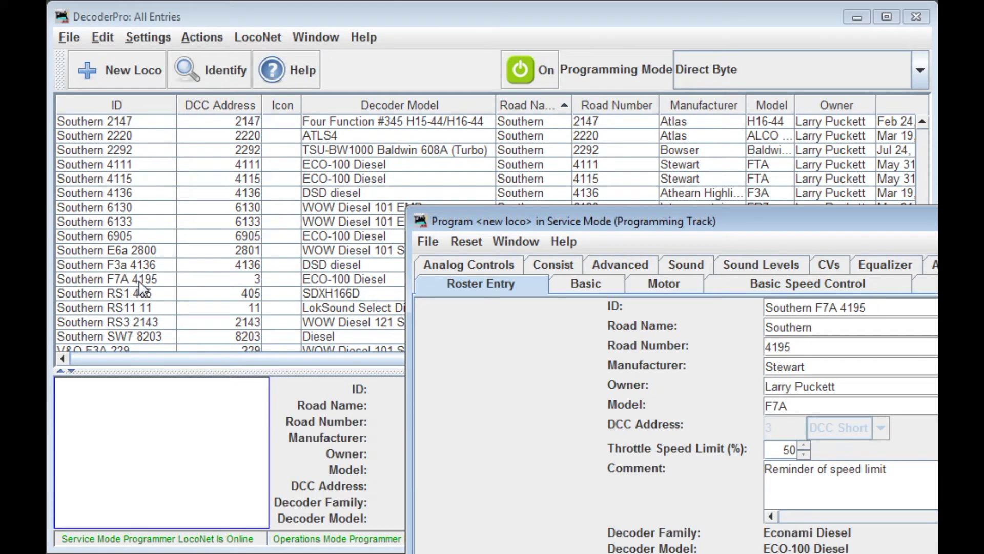
drag(650, 229, 287, 22)
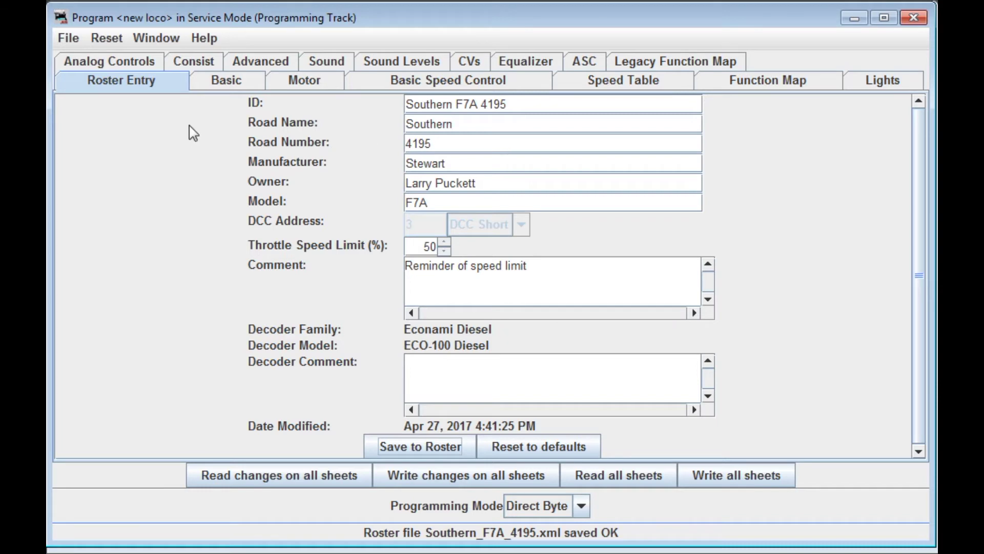
click(229, 84)
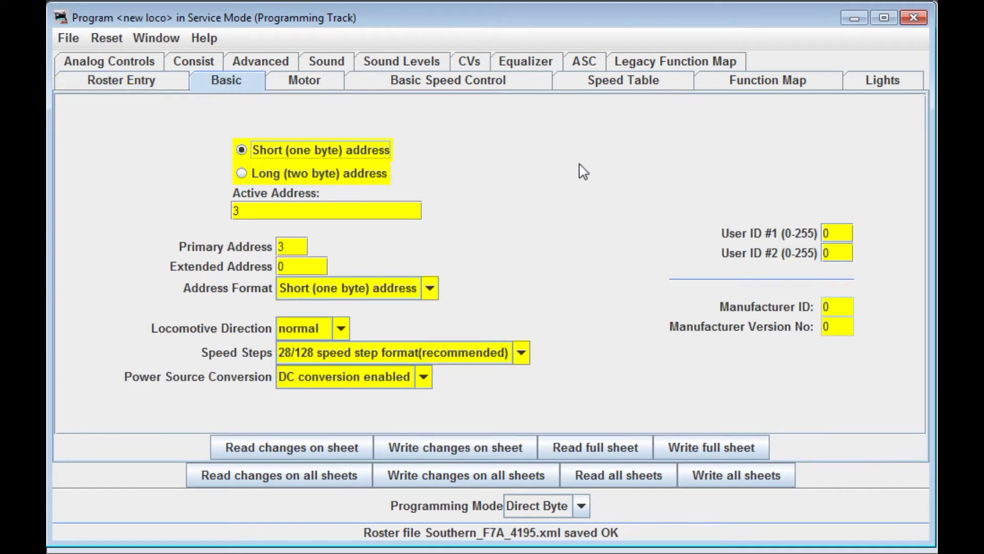
Try to set the active address to 4195 while the short (one byte) address type is selected
click(296, 213)
key(BackSpace)
text(4195)
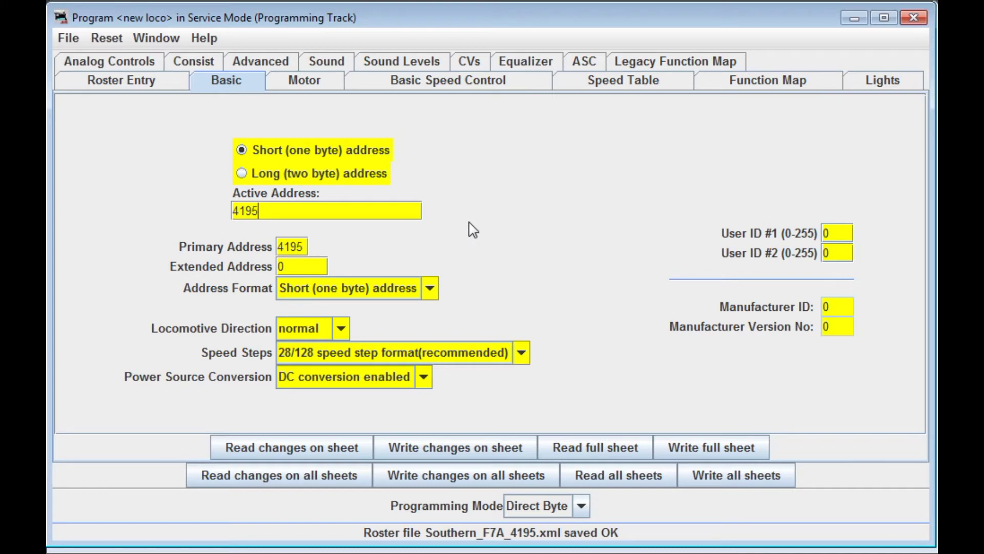
Switch to the long (two byte) address type, with the extended address 4195 and the primary address 95
click(242, 174)
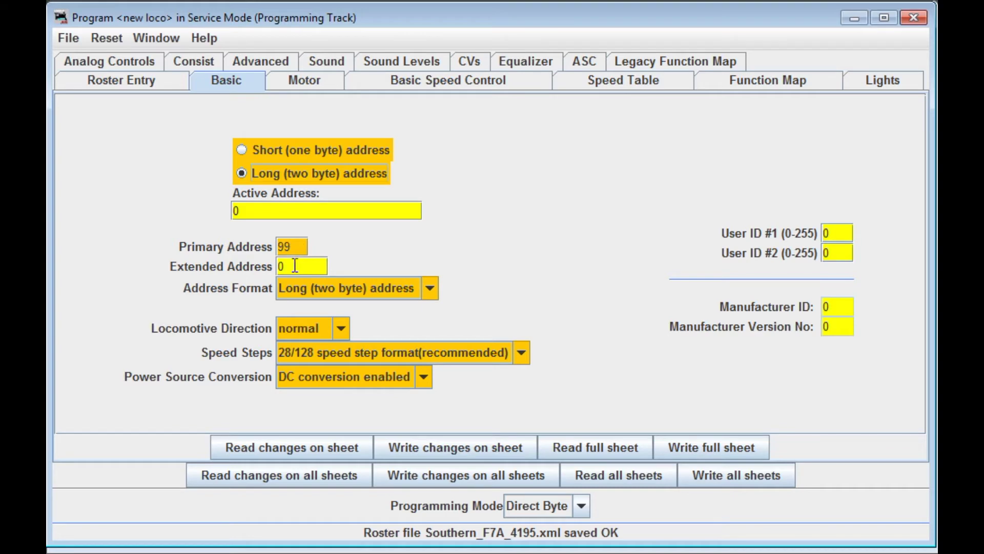
double_click(279, 267)
text(4195)
click(295, 246)
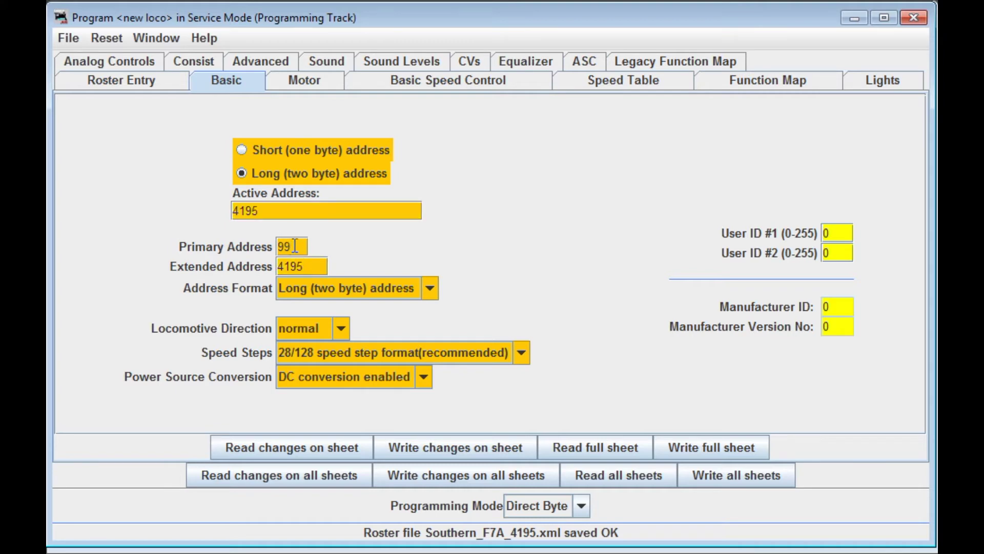
double_click(295, 247)
text(95)
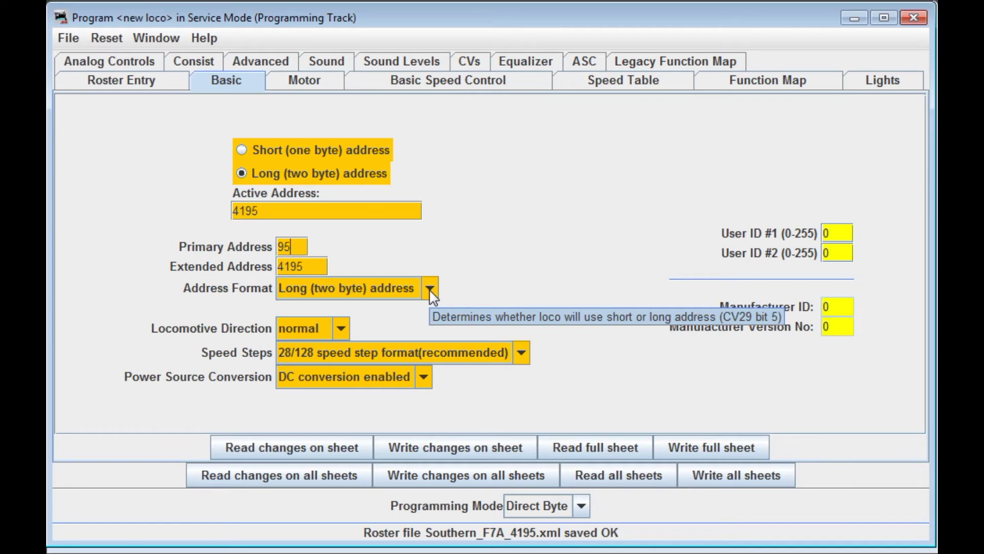
Toggle the address type to short and back to long, and set the address format to Short (one byte) address
click(241, 150)
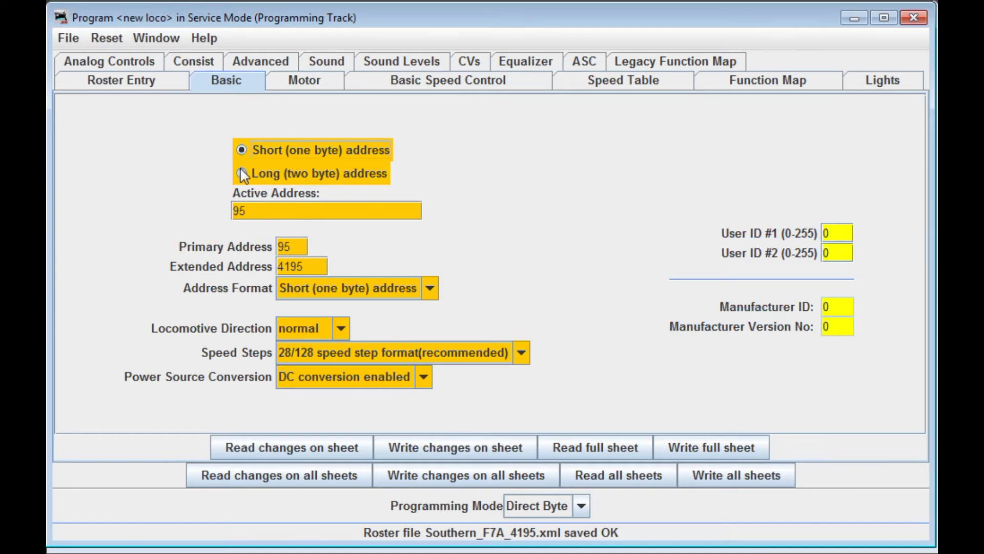
click(241, 173)
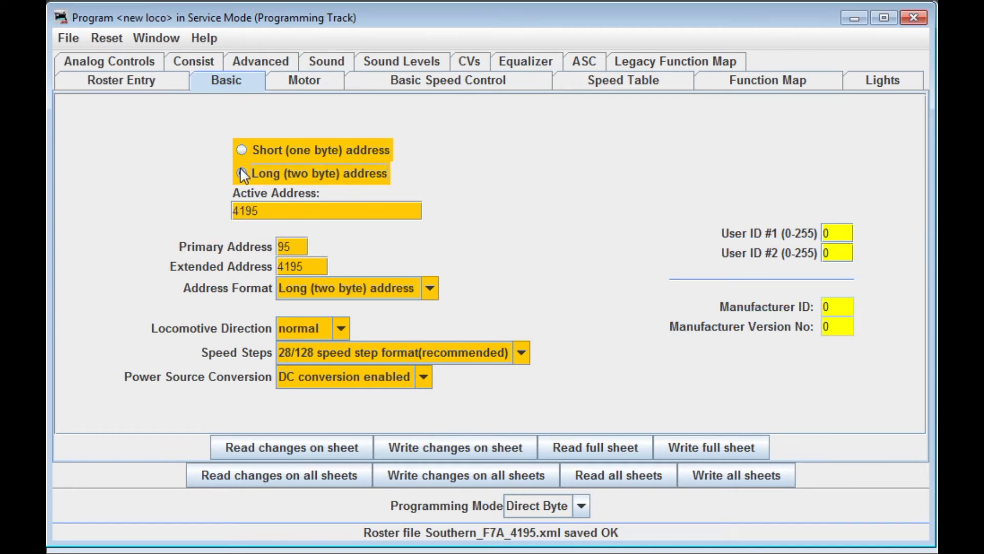
click(422, 290)
click(404, 308)
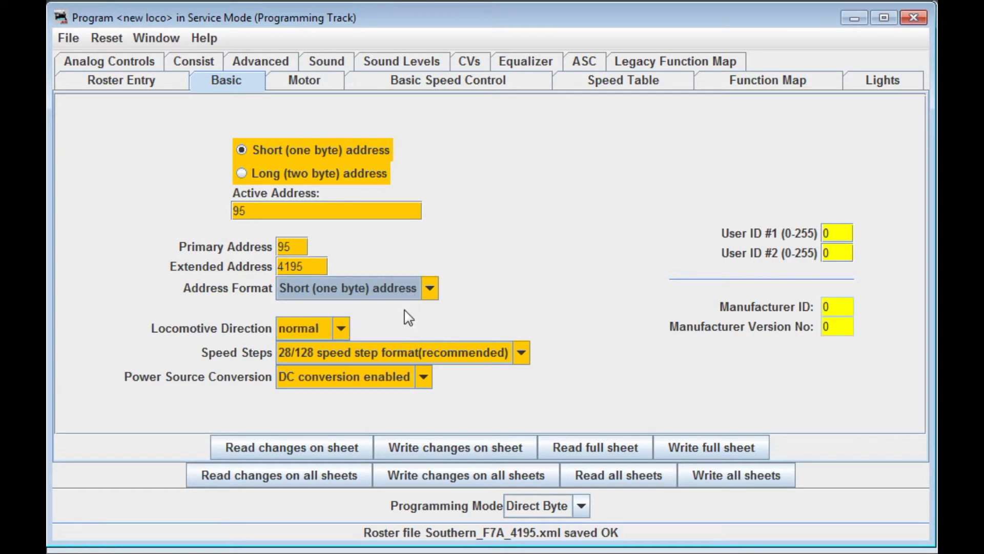
Set the address format to Long (two byte) address
click(422, 290)
click(343, 322)
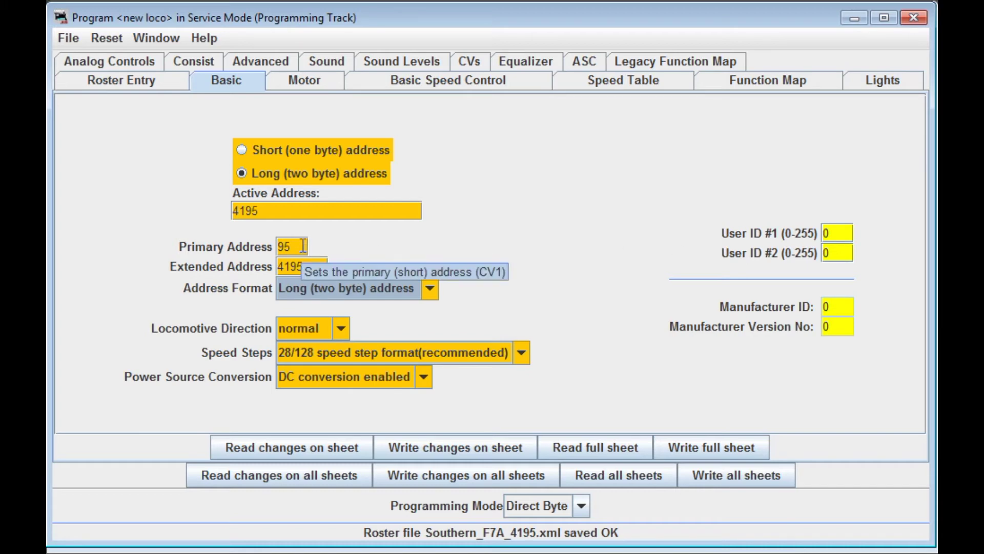
Choose normal for the locomotive direction and the recommended 28/128 speed step format for the speed steps
click(340, 331)
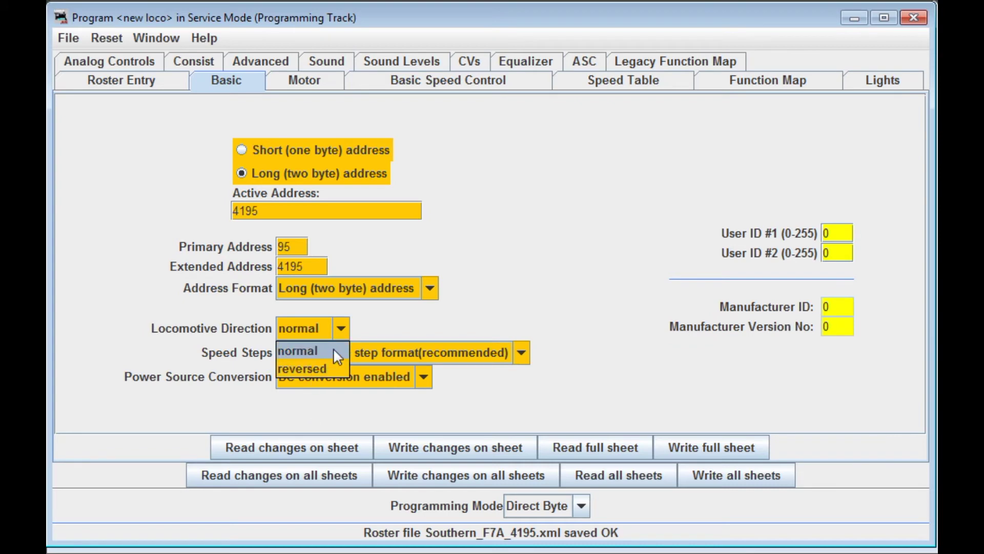
click(334, 350)
click(521, 353)
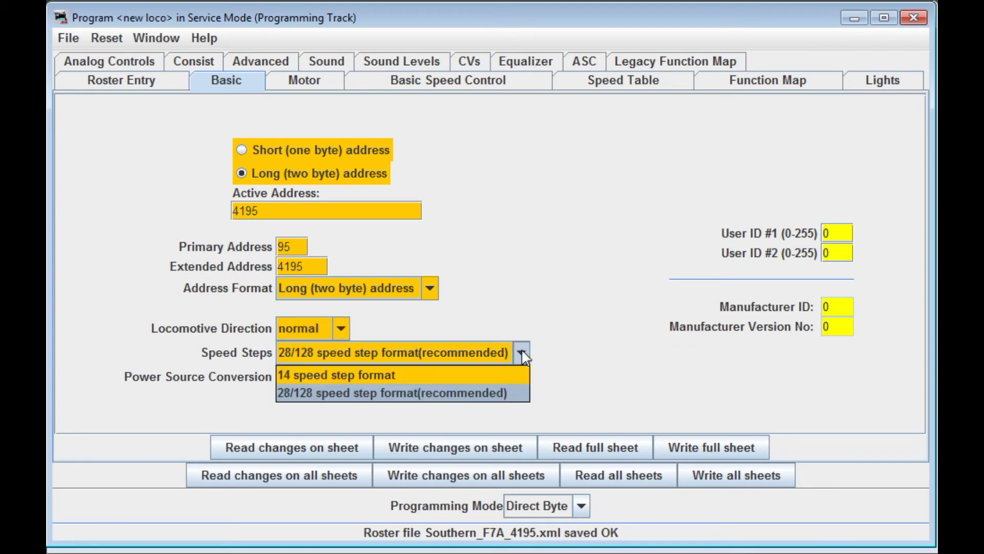
click(396, 393)
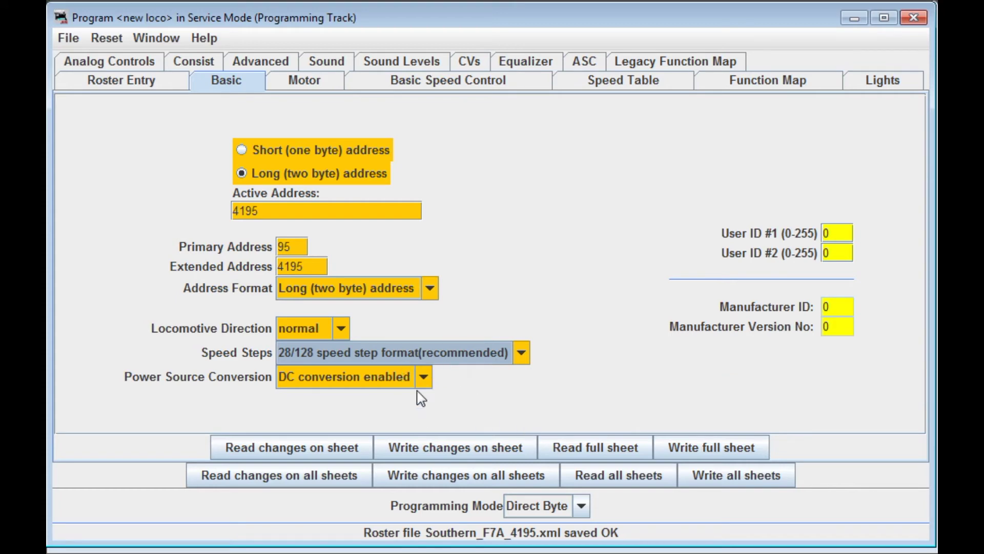
Switch the power source conversion to NMRA Digital only and back to DC conversion enabled
click(424, 380)
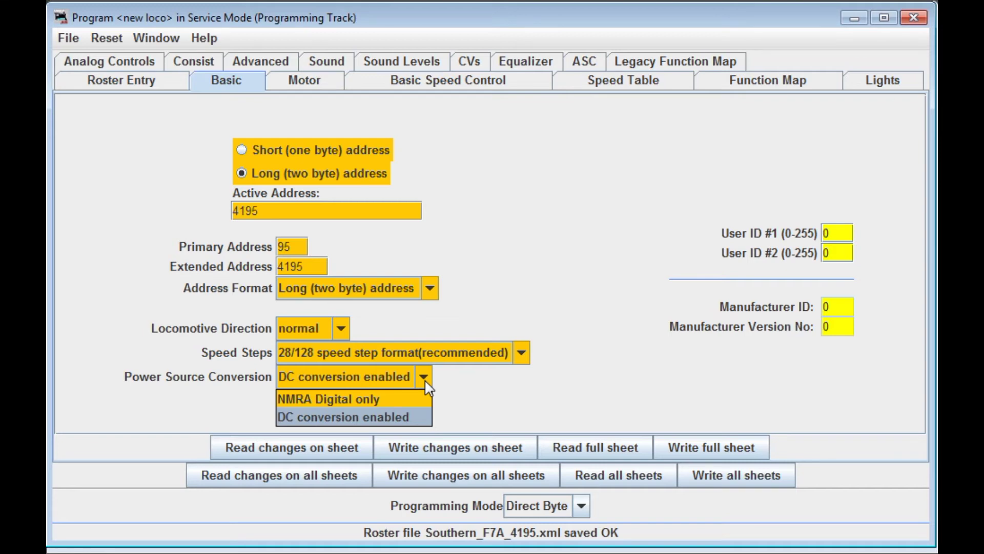
click(383, 393)
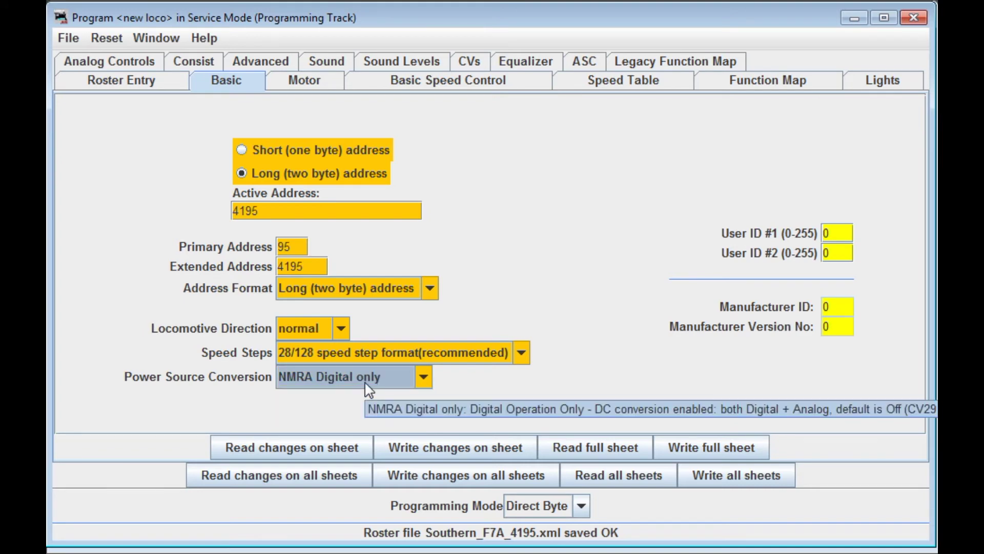
click(422, 381)
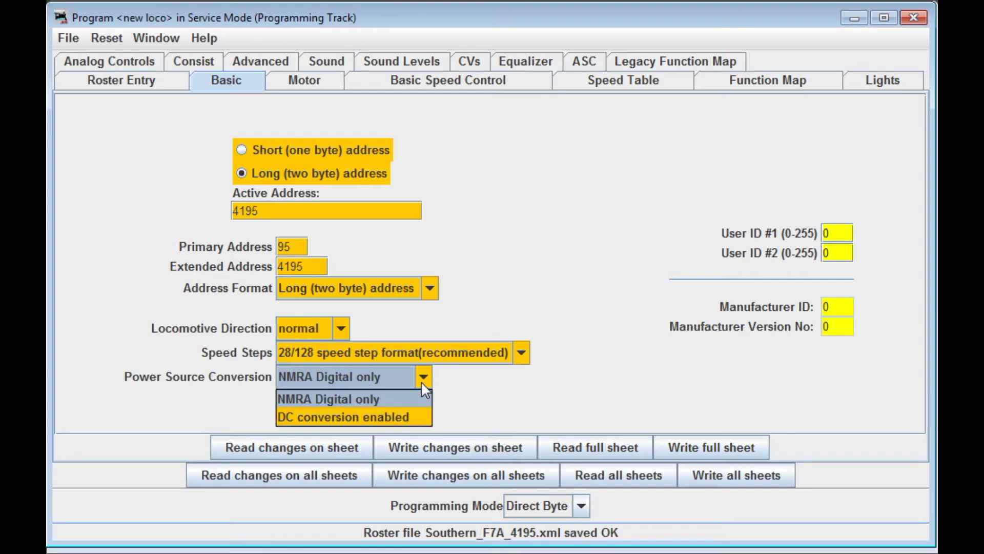
click(394, 417)
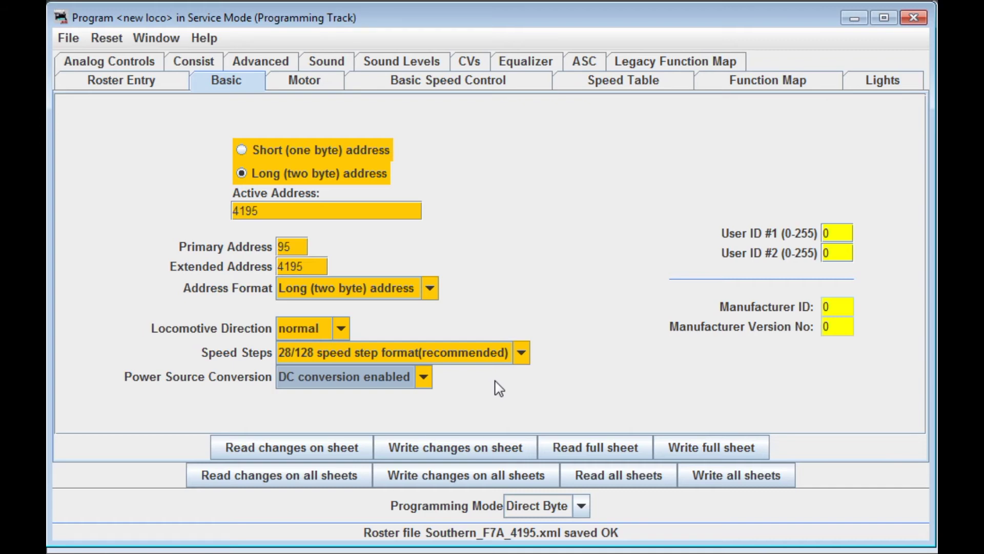
Set the power source conversion to NMRA Digital only
click(389, 374)
click(374, 404)
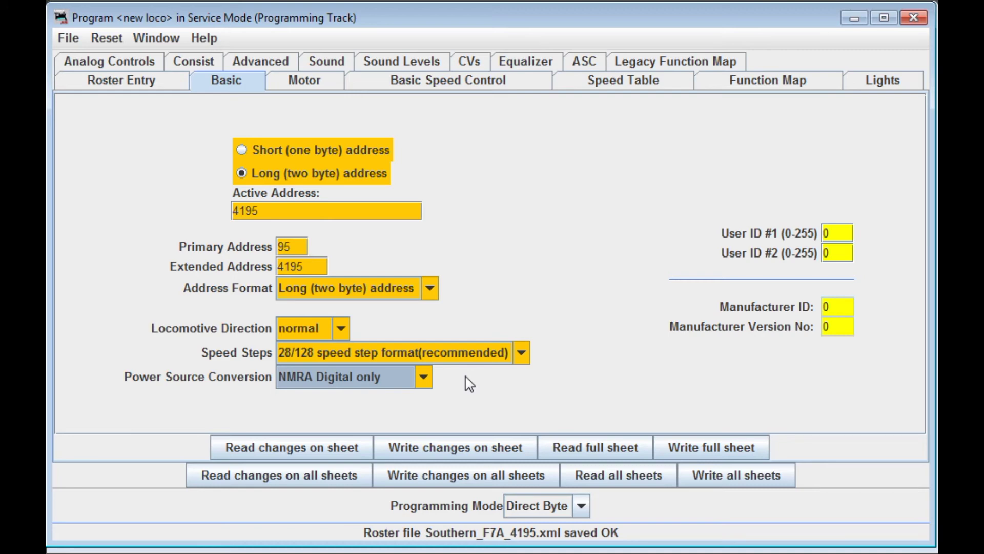
click(425, 380)
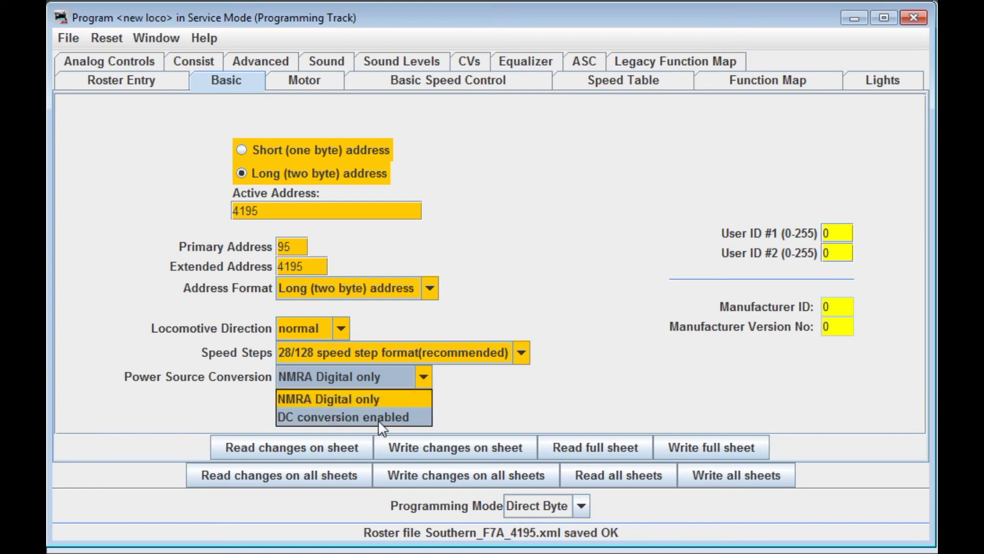
click(368, 399)
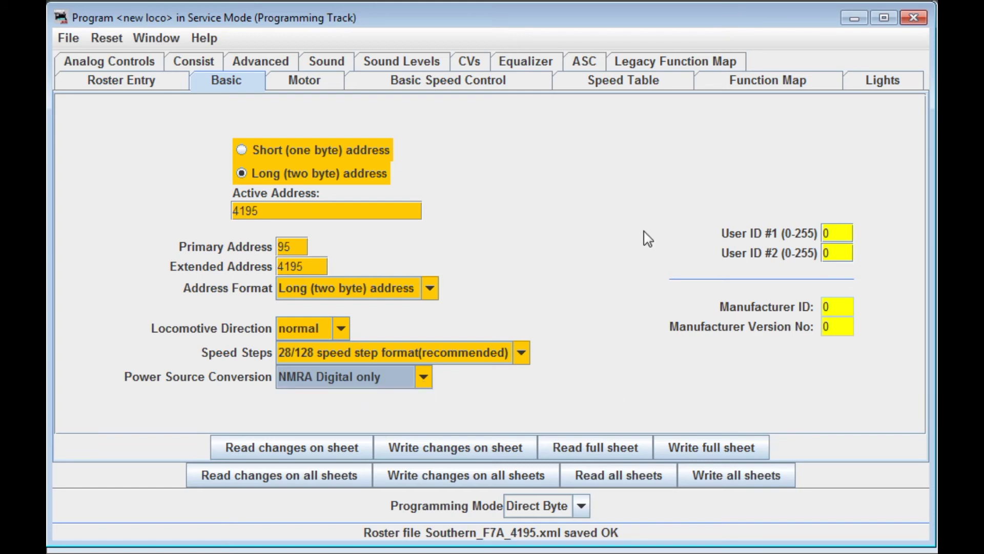